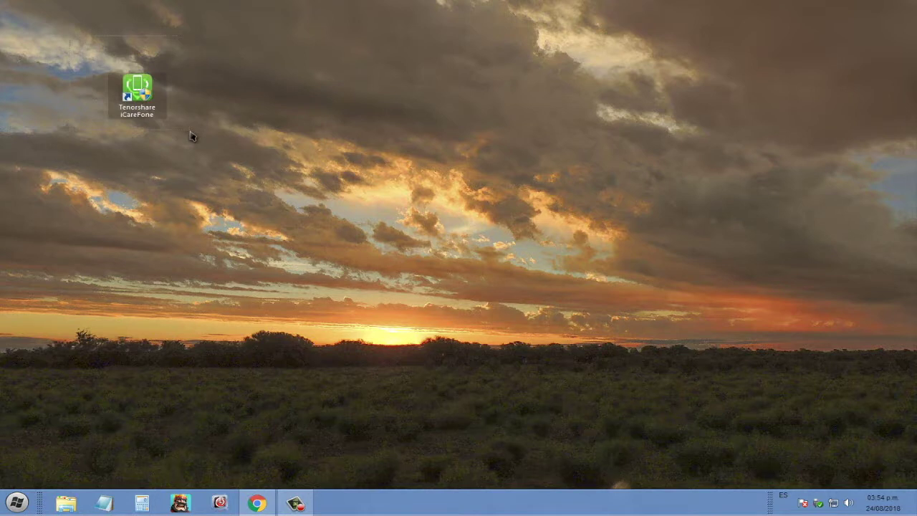
Move the Tenorshare iCareFone shortcut to the desktop's corner, run it as administrator and open Respaldo & Restauración.
{"action": "left_click_drag", "start_coordinate": [127, 94], "coordinate": [41, 50]}
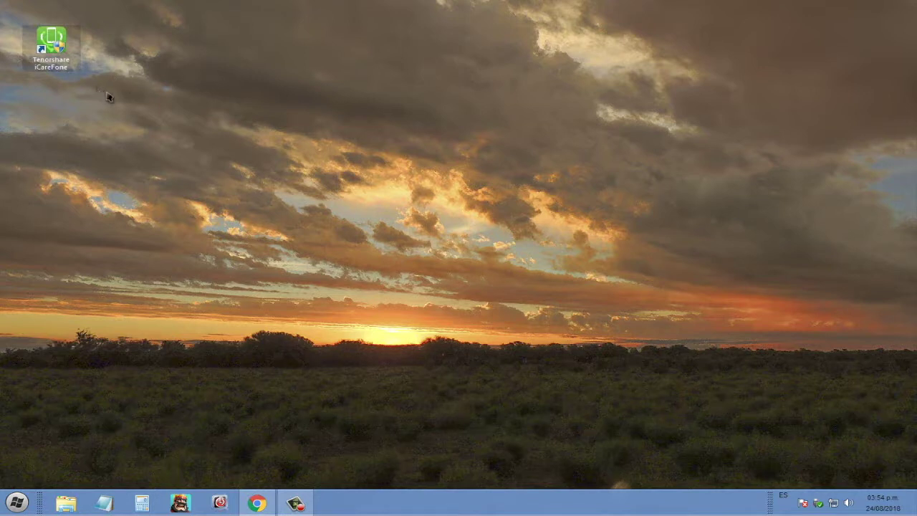
{"action": "right_click", "coordinate": [57, 51]}
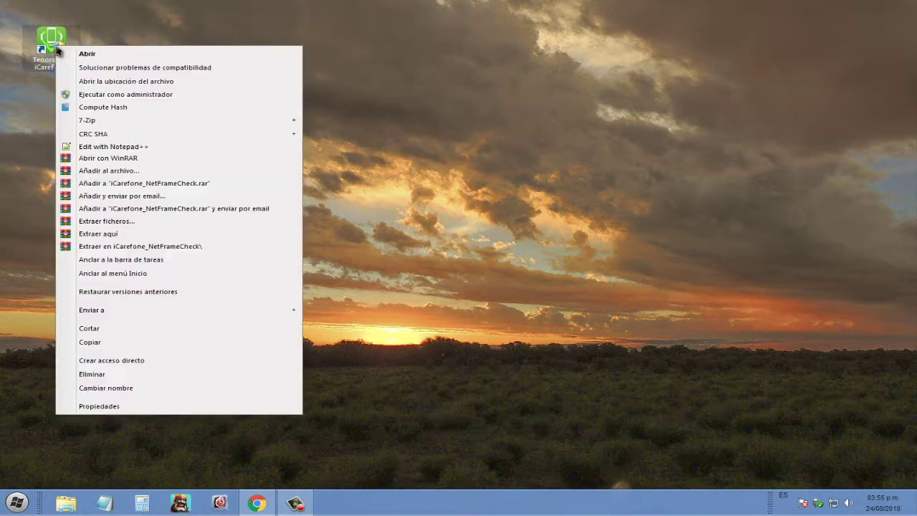
{"action": "left_click", "coordinate": [194, 100]}
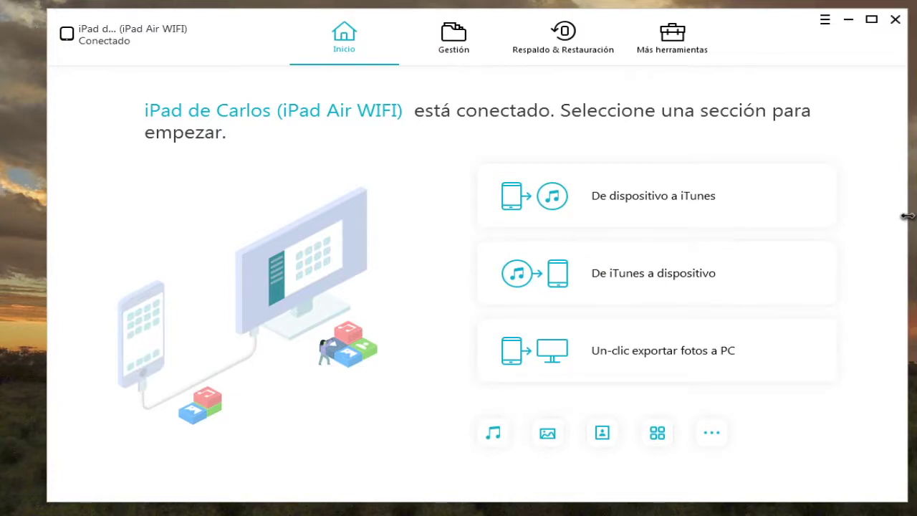
{"action": "left_click", "coordinate": [565, 35]}
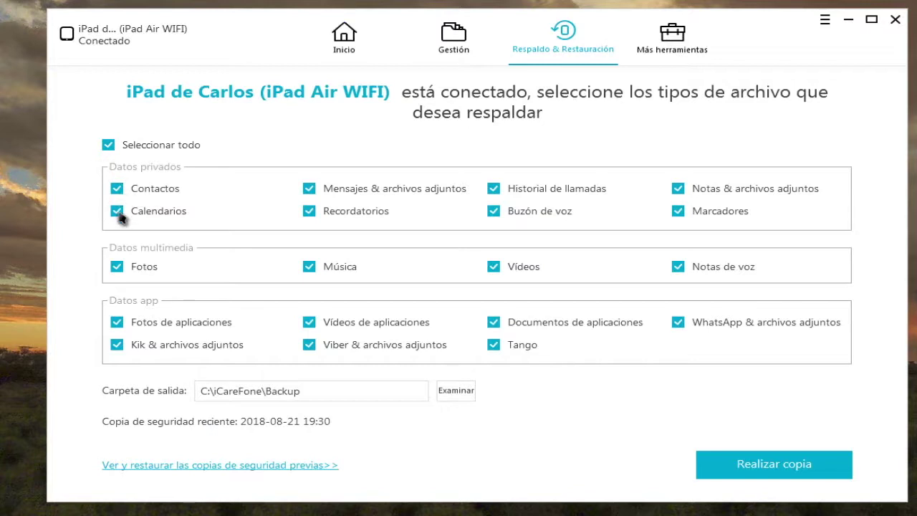
Limit the backup's file types to Fotos, Música and Vídeos.
{"action": "left_click", "coordinate": [107, 145]}
{"action": "left_click", "coordinate": [108, 146]}
{"action": "left_click", "coordinate": [108, 145]}
{"action": "left_click", "coordinate": [122, 266]}
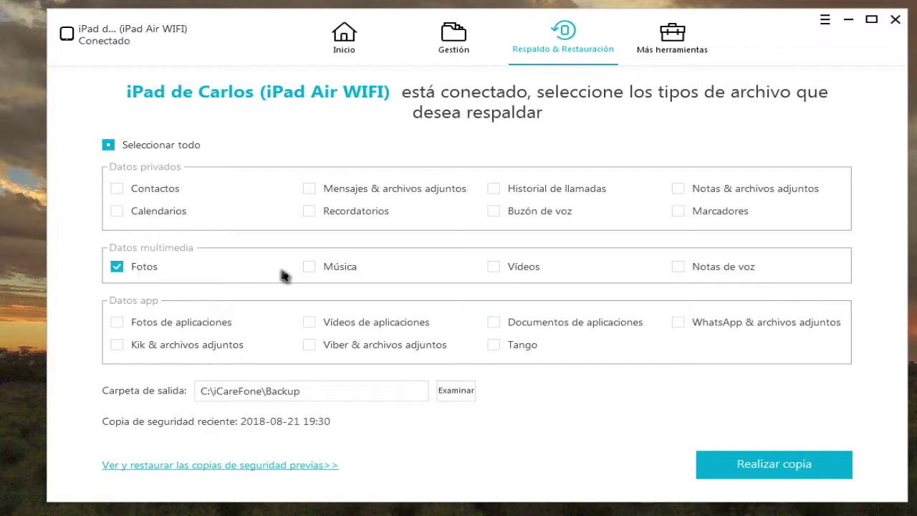
{"action": "left_click", "coordinate": [310, 269]}
{"action": "left_click", "coordinate": [494, 266]}
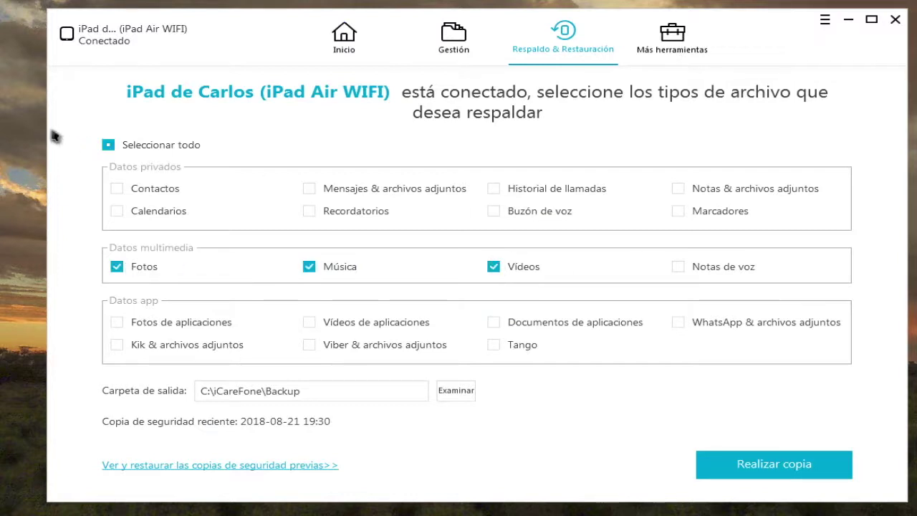
Select all file types and back up the iPad to C:\iCareFone\Backup.
{"action": "left_click", "coordinate": [108, 145]}
{"action": "left_click", "coordinate": [108, 146]}
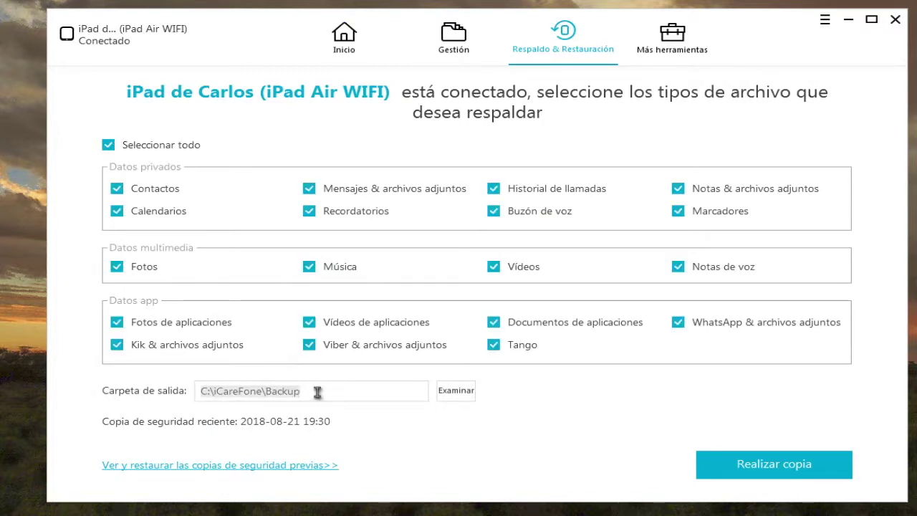
{"action": "left_click", "coordinate": [456, 391]}
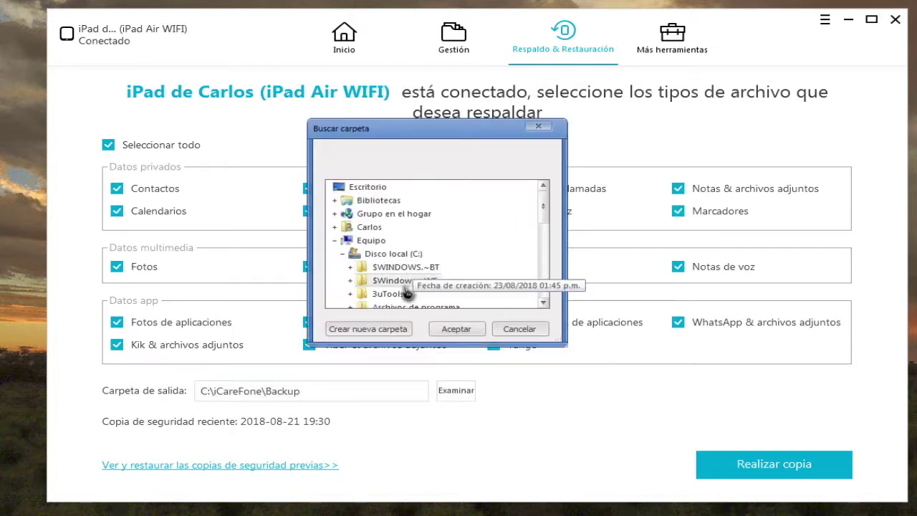
{"action": "left_click", "coordinate": [514, 331]}
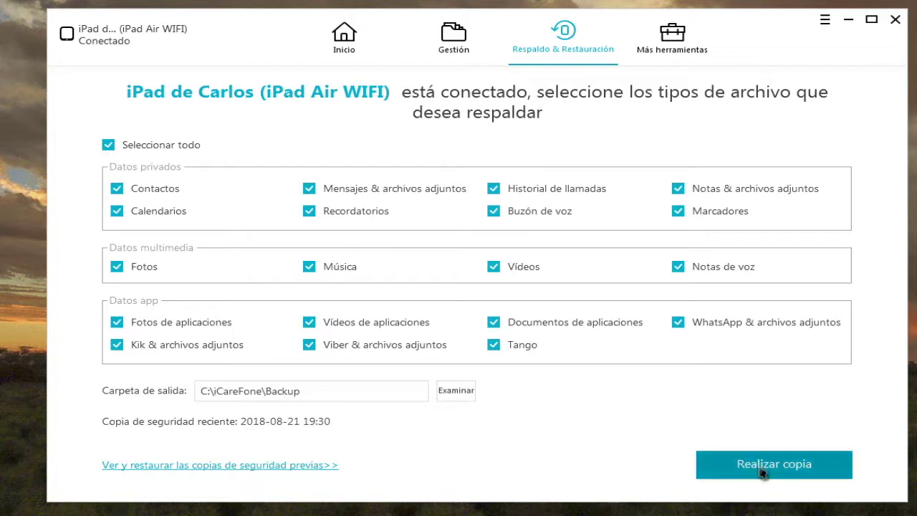
{"action": "left_click", "coordinate": [713, 466]}
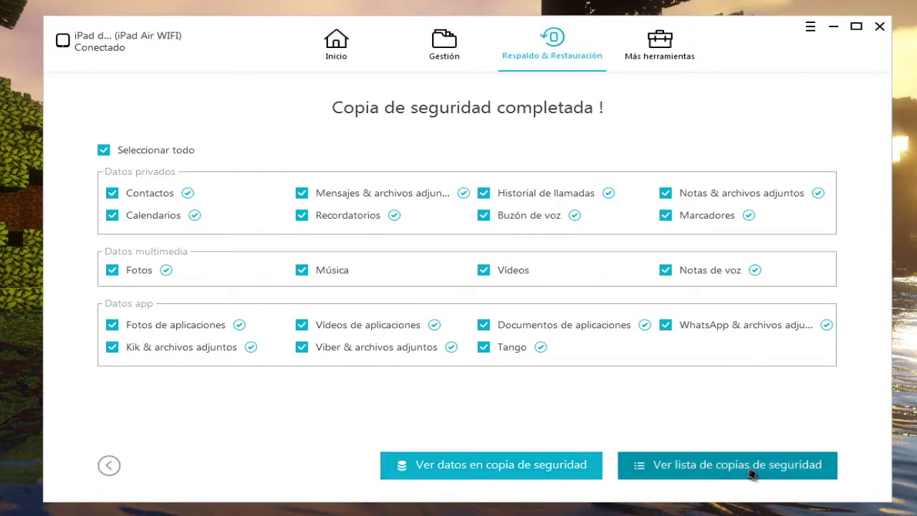
Open the data in the backup and select a single entry each in Contactos, Historial de llamadas and Notas.
{"action": "left_click", "coordinate": [590, 467]}
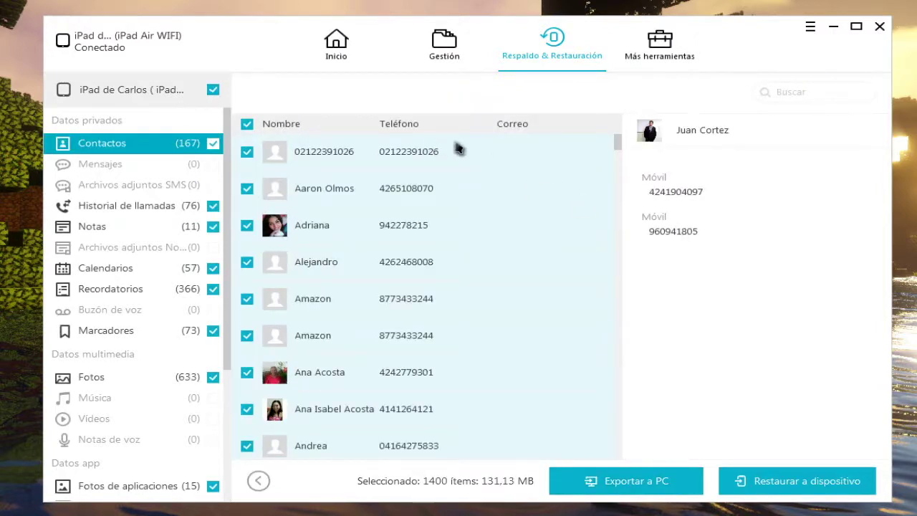
{"action": "scroll", "coordinate": [619, 256], "scroll_direction": "down", "scroll_amount": 10}
{"action": "left_click", "coordinate": [459, 182]}
{"action": "left_click", "coordinate": [127, 205]}
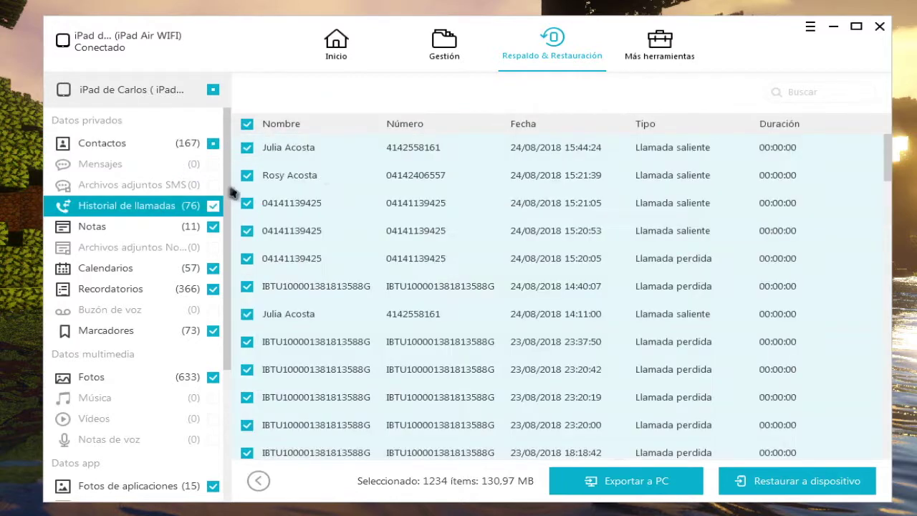
{"action": "left_click", "coordinate": [534, 315]}
{"action": "left_click", "coordinate": [92, 227]}
{"action": "left_click", "coordinate": [530, 193]}
Select a single entry each in the backup's Calendarios, Recordatorios and Marcadores.
{"action": "left_click", "coordinate": [105, 268]}
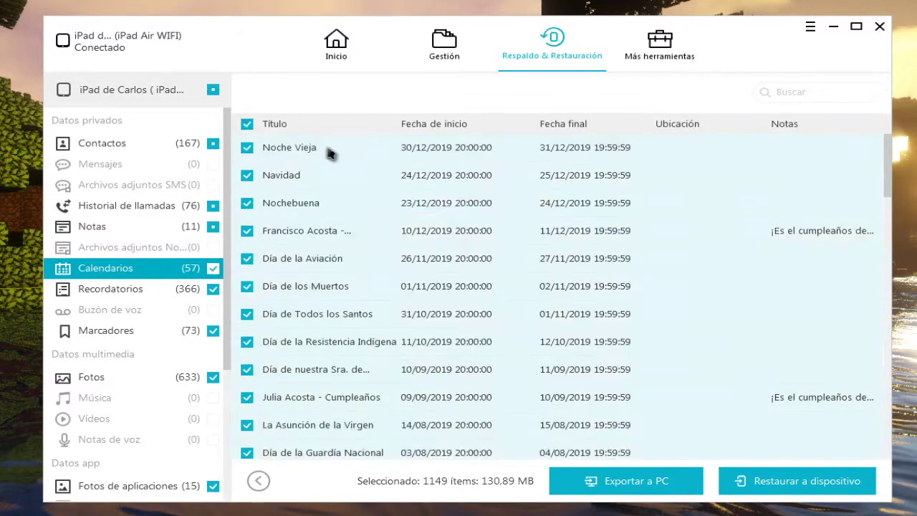
{"action": "left_click", "coordinate": [457, 178]}
{"action": "left_click", "coordinate": [111, 289]}
{"action": "left_click", "coordinate": [301, 258]}
{"action": "left_click", "coordinate": [105, 331]}
{"action": "left_click", "coordinate": [458, 174]}
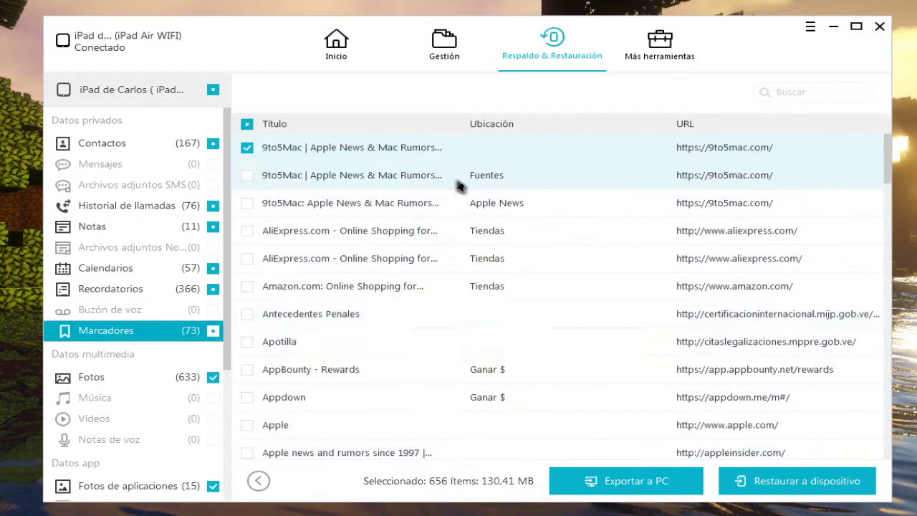
{"action": "scroll", "coordinate": [491, 312], "scroll_direction": "down", "scroll_amount": 5}
Look through the backup's Fotos and the app data categories down to Documentos de aplicaciones.
{"action": "left_click", "coordinate": [136, 378]}
{"action": "left_click_drag", "start_coordinate": [892, 126], "coordinate": [890, 397]}
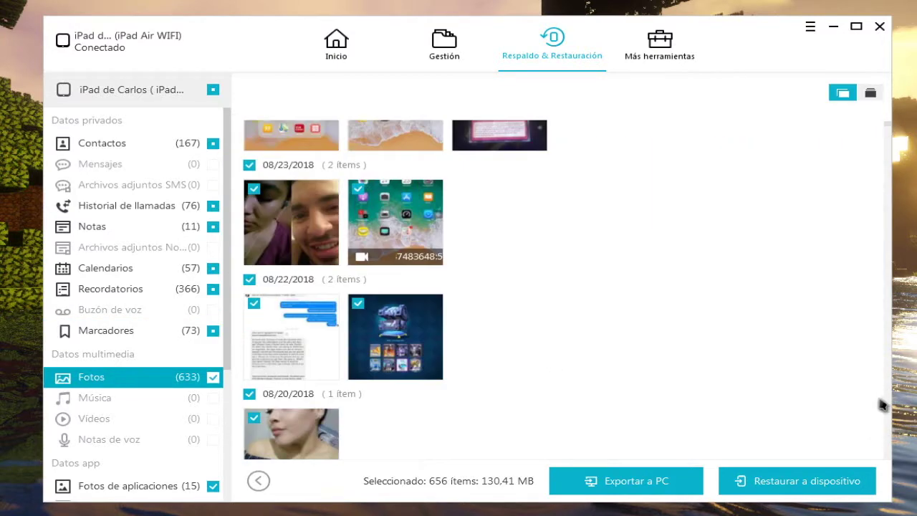
{"action": "scroll", "coordinate": [494, 283], "scroll_direction": "down", "scroll_amount": 3}
{"action": "scroll", "coordinate": [484, 275], "scroll_direction": "down", "scroll_amount": 1}
{"action": "left_click_drag", "start_coordinate": [227, 285], "coordinate": [219, 426]}
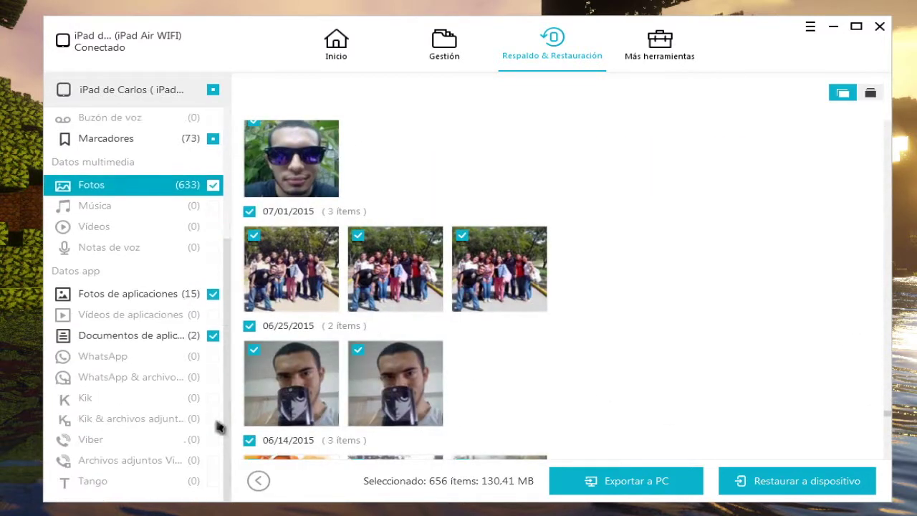
{"action": "key", "text": "Down"}
{"action": "key", "text": "Down"}
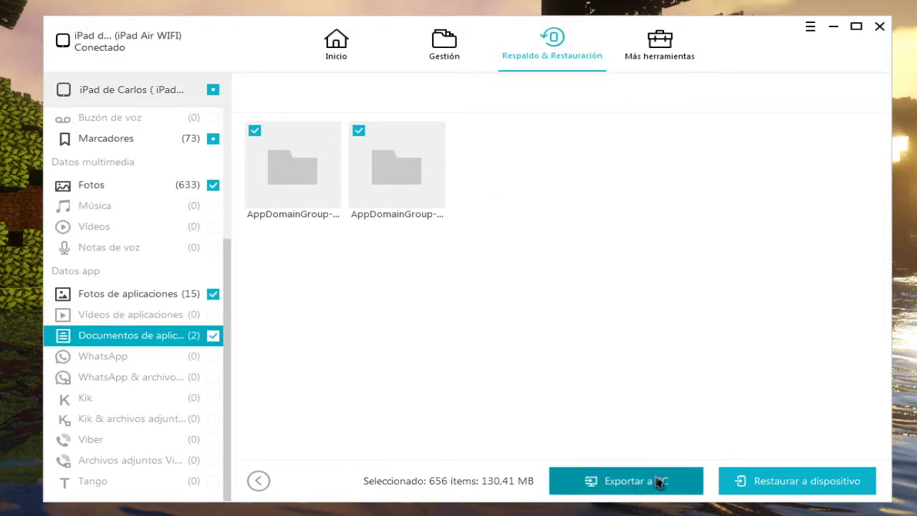
Export the selected backup items to the Escritorio folder on the PC and open the exported folder.
{"action": "left_click", "coordinate": [685, 486]}
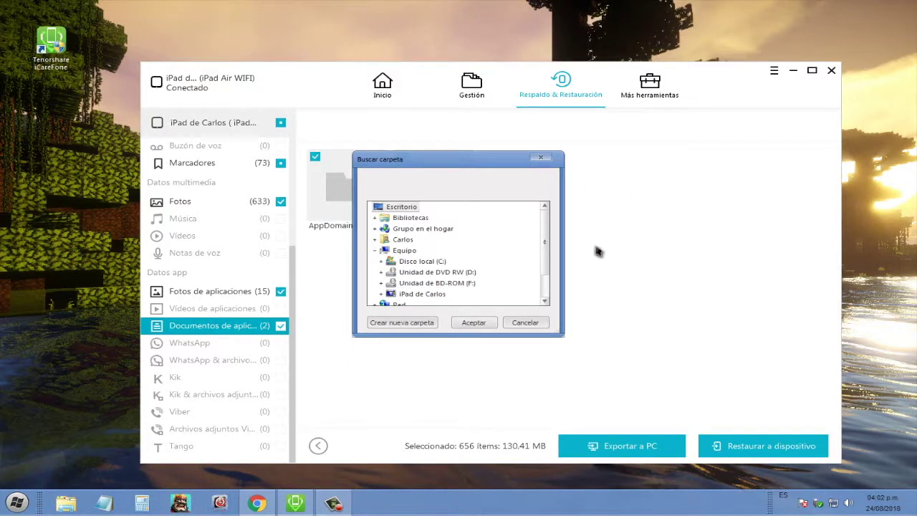
{"action": "left_click", "coordinate": [476, 323]}
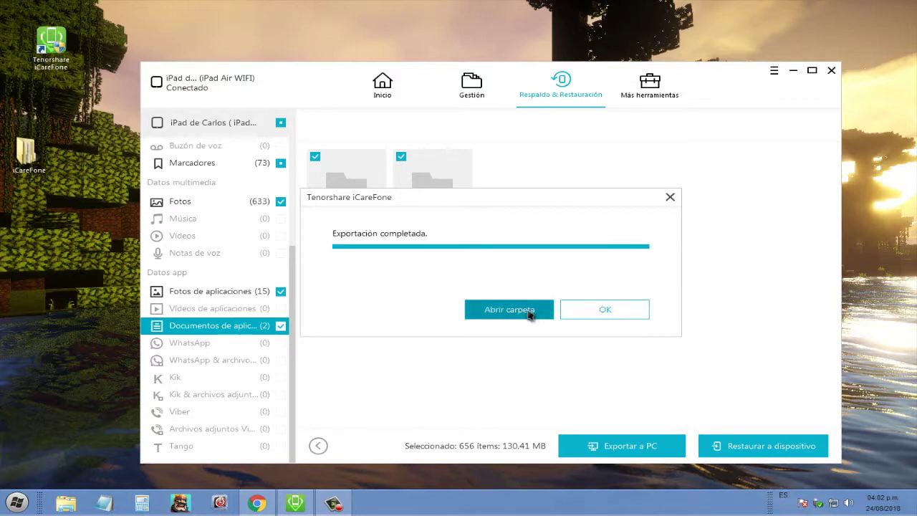
{"action": "left_click", "coordinate": [530, 316]}
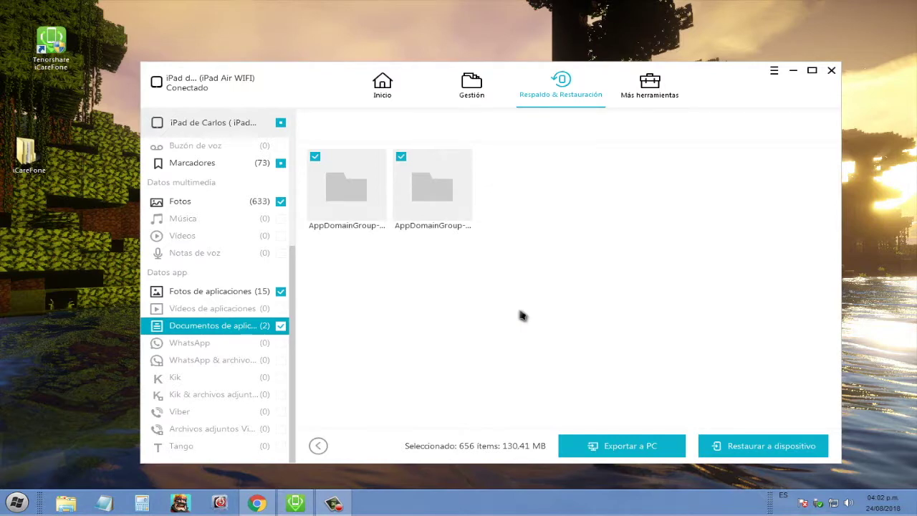
{"action": "left_click_drag", "start_coordinate": [497, 35], "coordinate": [504, 138]}
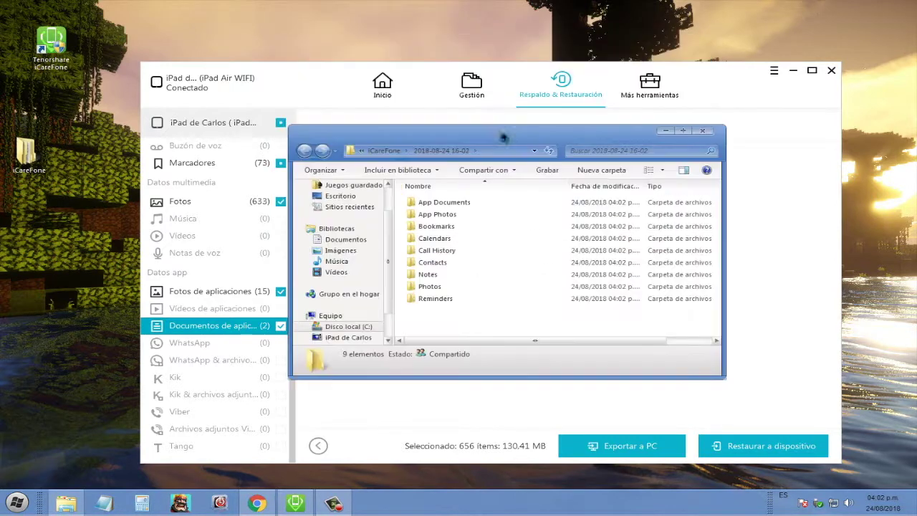
Examine the contents of the exported Reminders, Photos and Notes folders.
{"action": "double_click", "coordinate": [434, 299]}
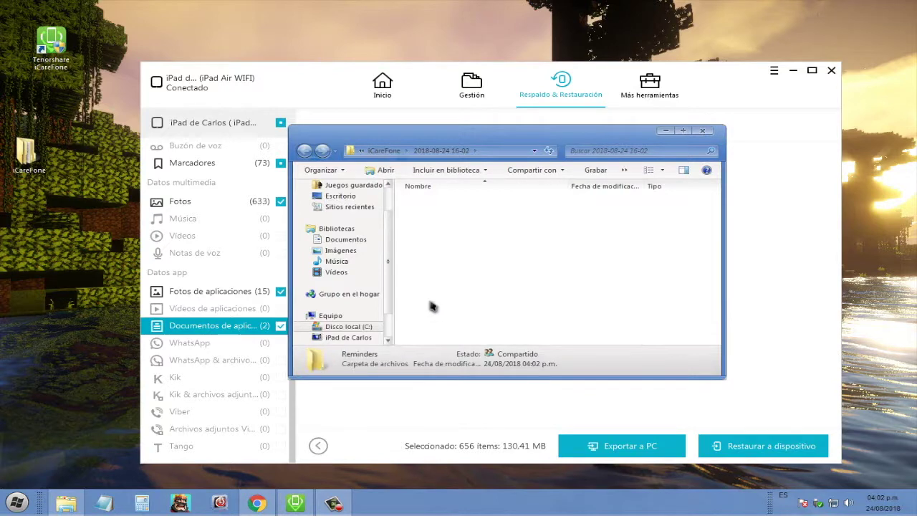
{"action": "left_click", "coordinate": [417, 151]}
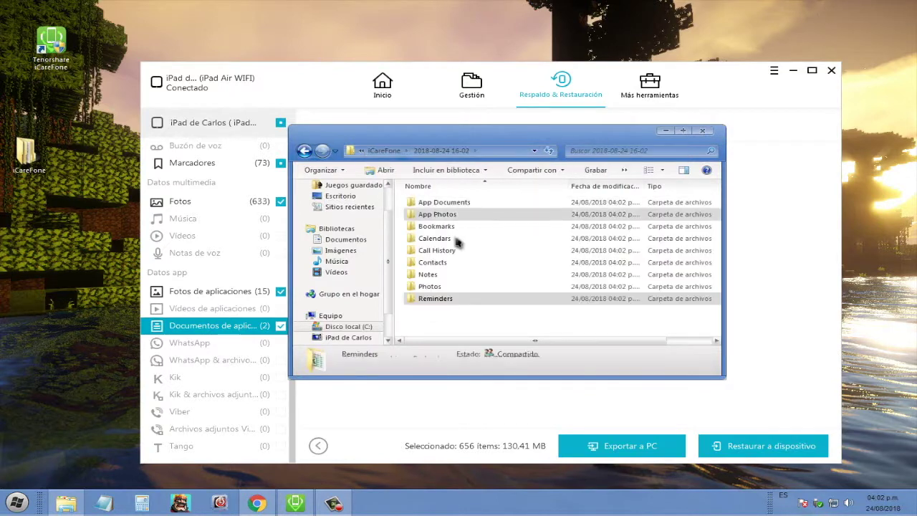
{"action": "double_click", "coordinate": [438, 299]}
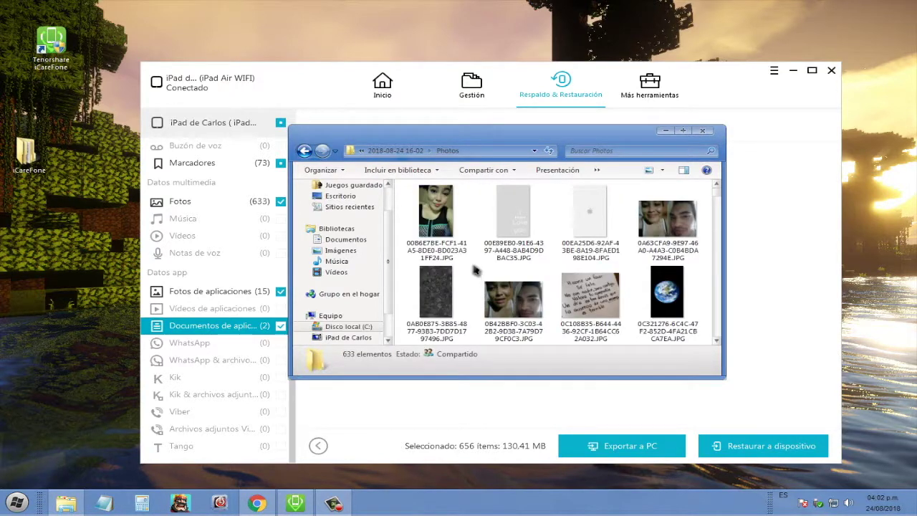
{"action": "left_click", "coordinate": [402, 150]}
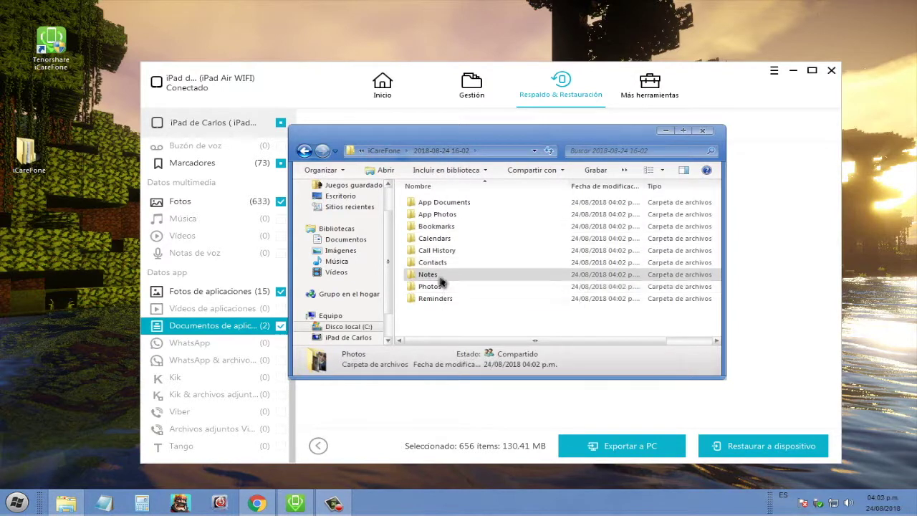
{"action": "double_click", "coordinate": [439, 277]}
{"action": "left_click", "coordinate": [444, 151]}
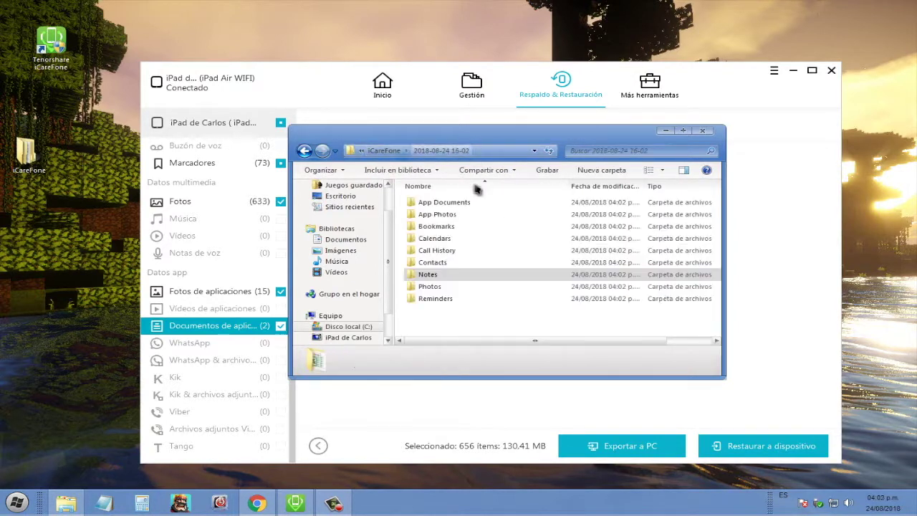
Examine the contents of the exported Contacts, Call History, Calendars and Bookmarks folders.
{"action": "double_click", "coordinate": [439, 266]}
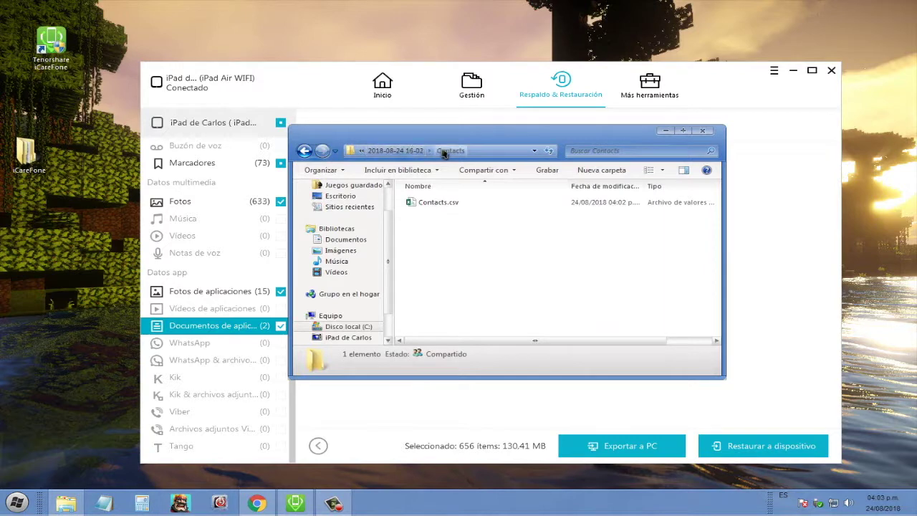
{"action": "left_click", "coordinate": [444, 152]}
{"action": "double_click", "coordinate": [451, 254]}
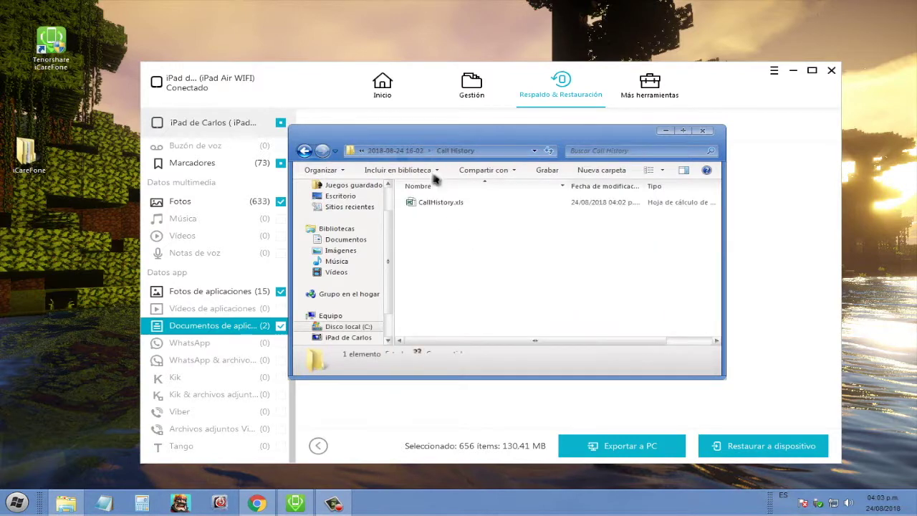
{"action": "left_click", "coordinate": [426, 151]}
{"action": "double_click", "coordinate": [450, 238]}
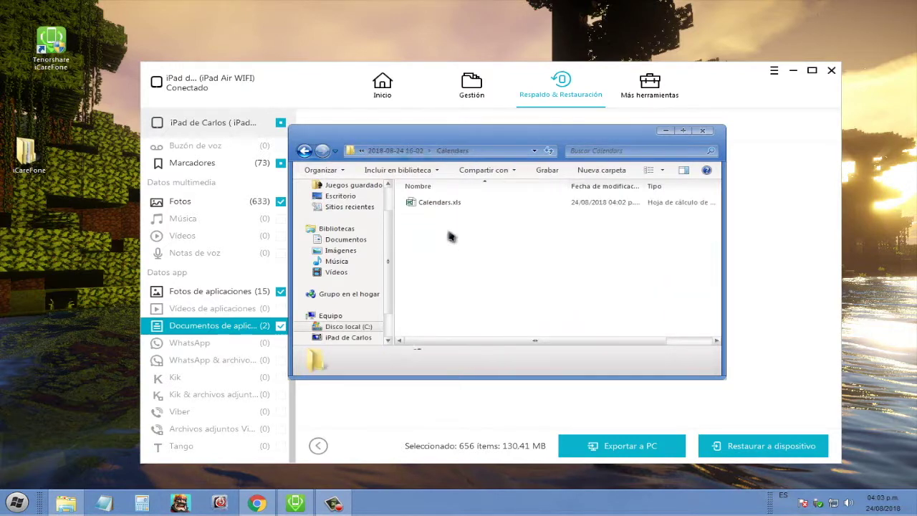
{"action": "left_click", "coordinate": [423, 150]}
{"action": "double_click", "coordinate": [452, 225]}
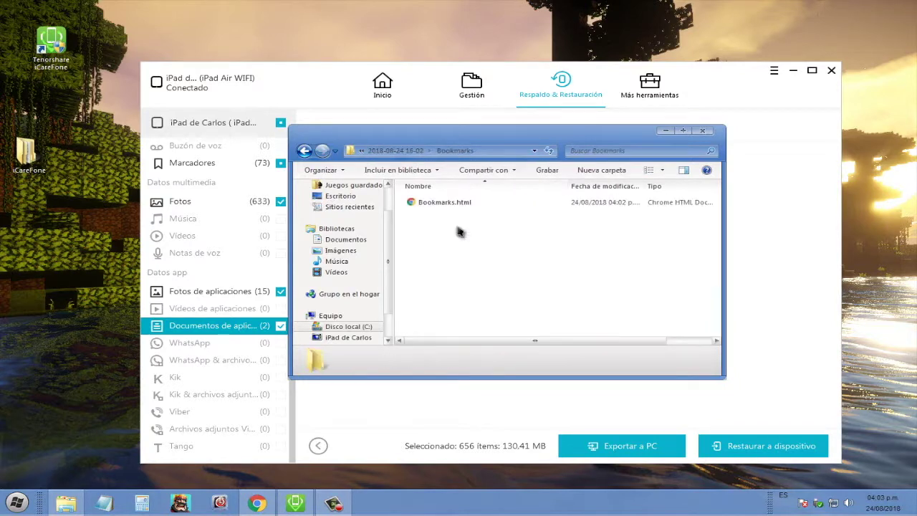
{"action": "left_click", "coordinate": [398, 151]}
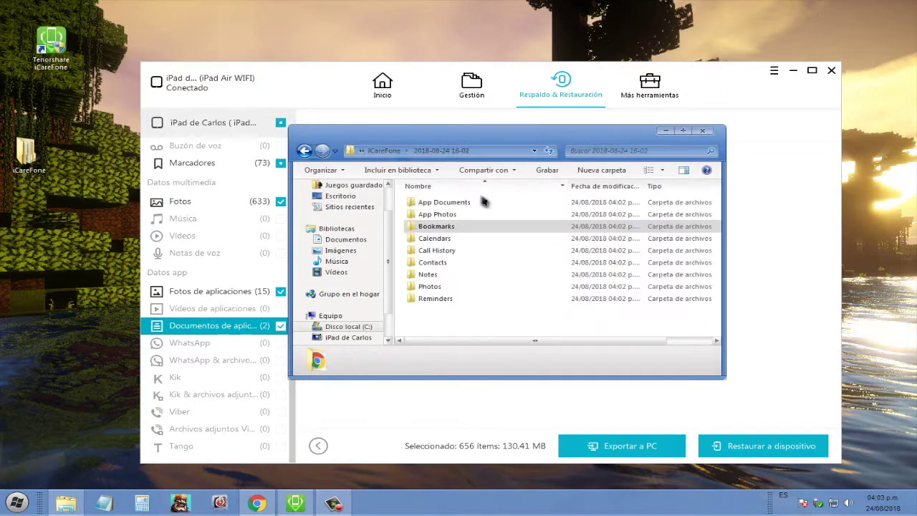
Examine the contents of the exported App Photos and App Documents folders.
{"action": "double_click", "coordinate": [444, 213]}
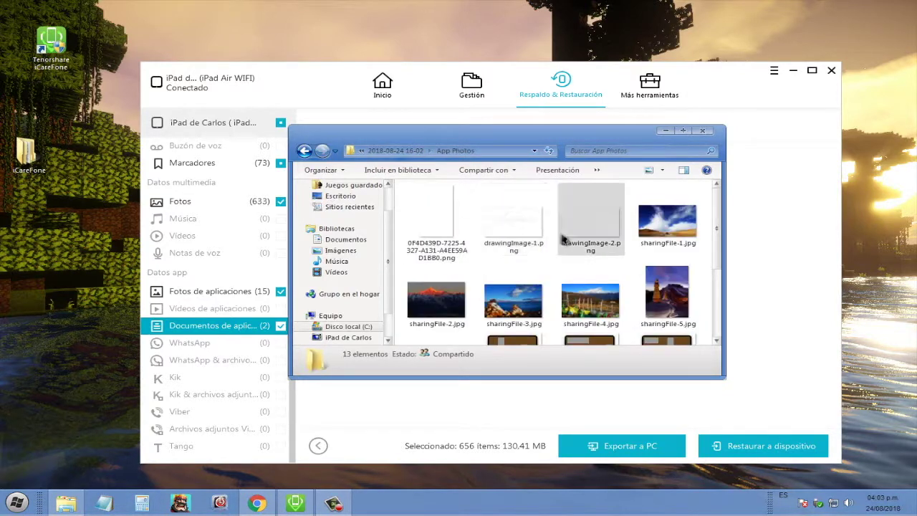
{"action": "left_click", "coordinate": [399, 149]}
{"action": "double_click", "coordinate": [462, 203]}
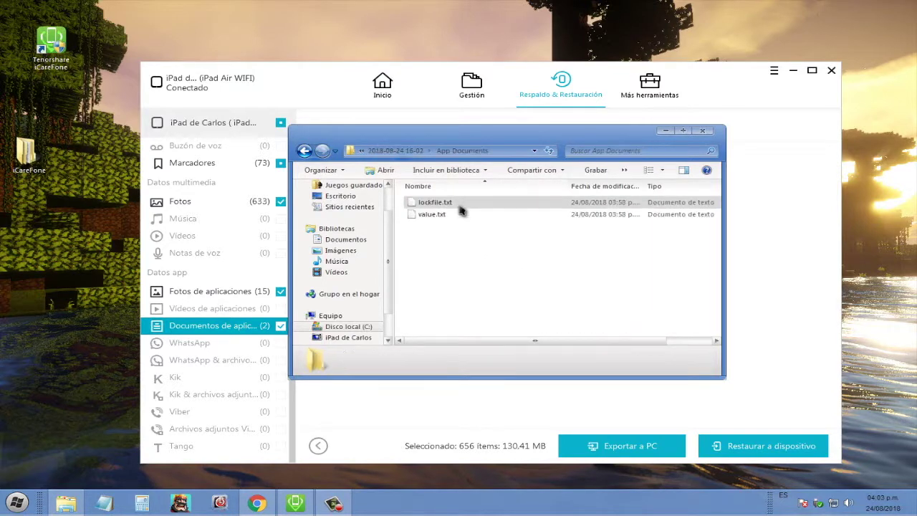
{"action": "key", "text": "BackSpace"}
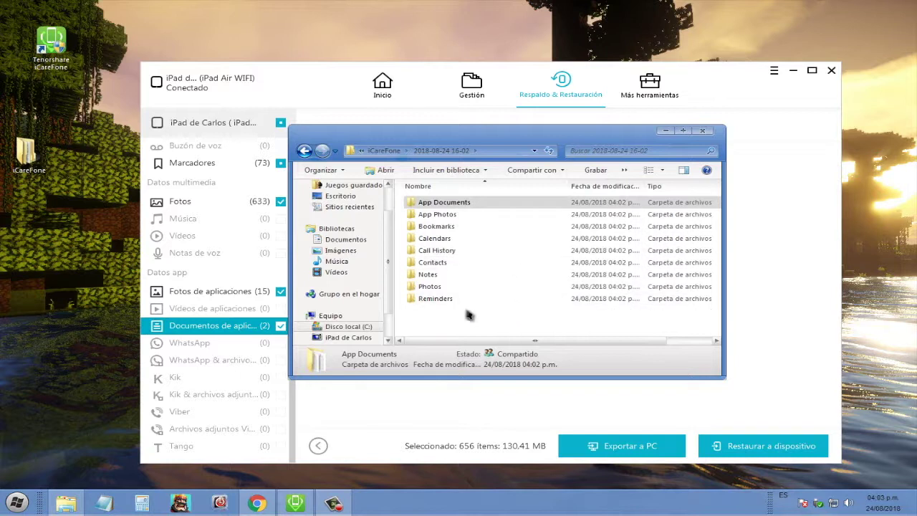
Open Contacts.csv from the exported Contacts folder, close the folder window and examine the contact data in Excel.
{"action": "double_click", "coordinate": [450, 263]}
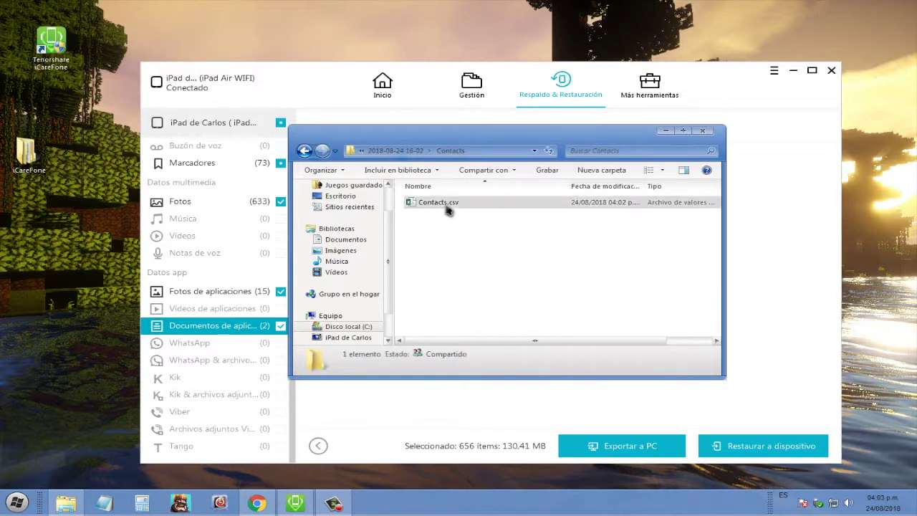
{"action": "double_click", "coordinate": [438, 202]}
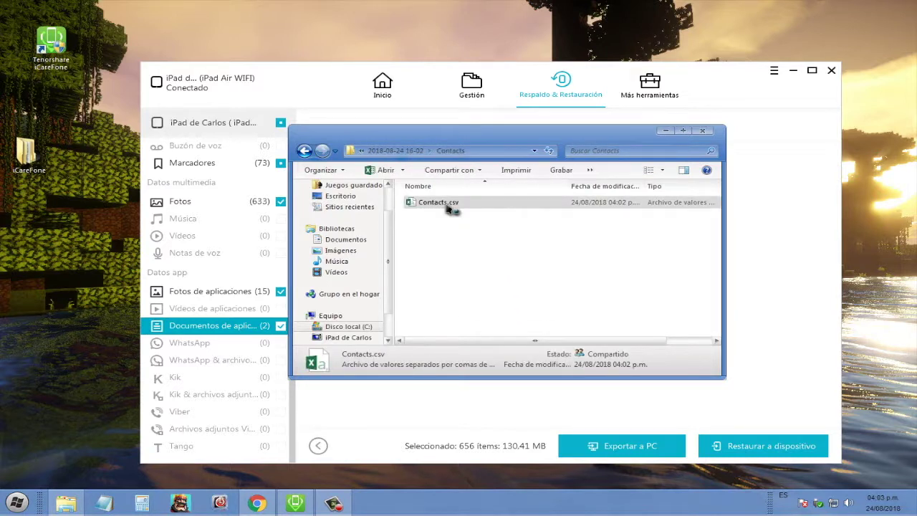
{"action": "left_click", "coordinate": [703, 131]}
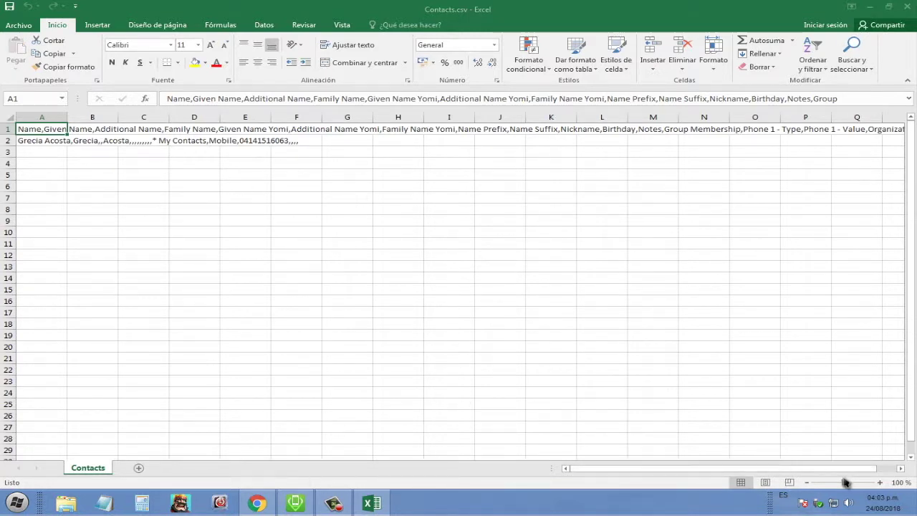
{"action": "left_click_drag", "start_coordinate": [760, 470], "coordinate": [801, 471]}
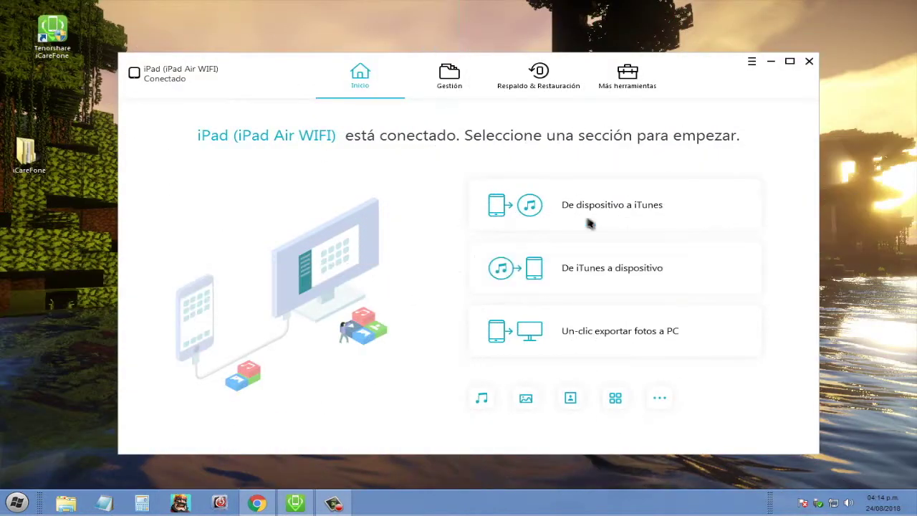
In iCareFone, examine the iPad's Photos, Videos, Messages, Apps, Books and Bookmarks categories in the management section.
{"action": "left_click", "coordinate": [450, 77]}
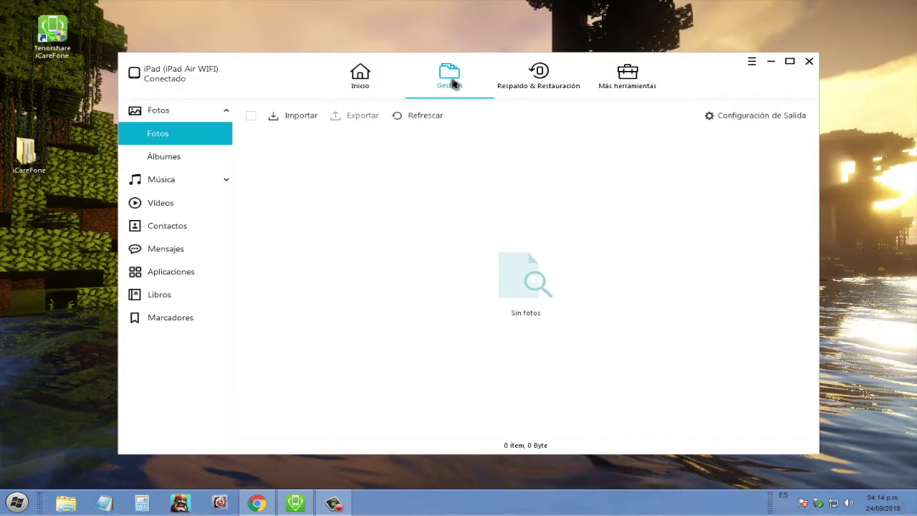
{"action": "left_click", "coordinate": [433, 119]}
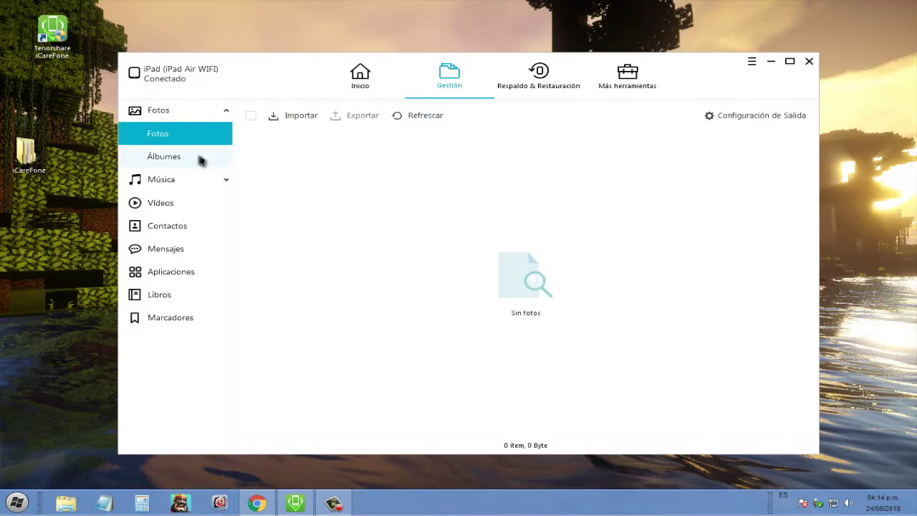
{"action": "left_click", "coordinate": [172, 202]}
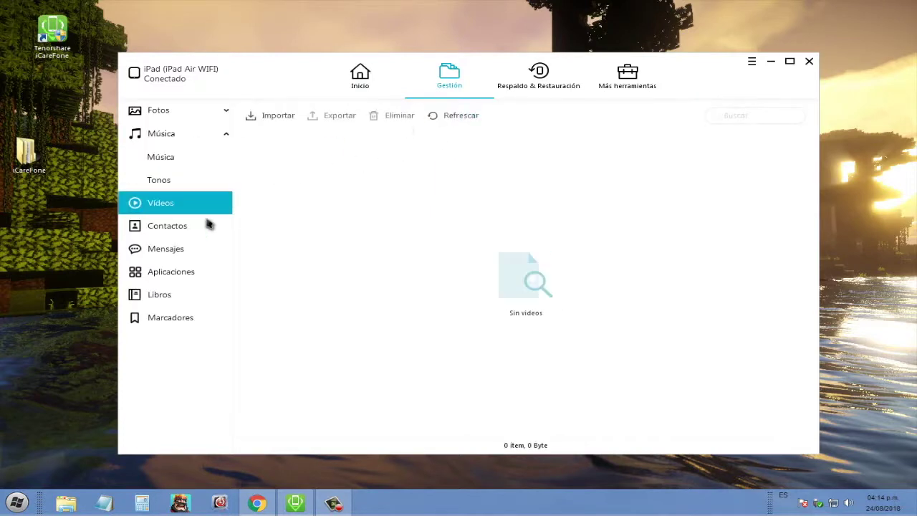
{"action": "left_click", "coordinate": [208, 225]}
{"action": "left_click", "coordinate": [200, 204]}
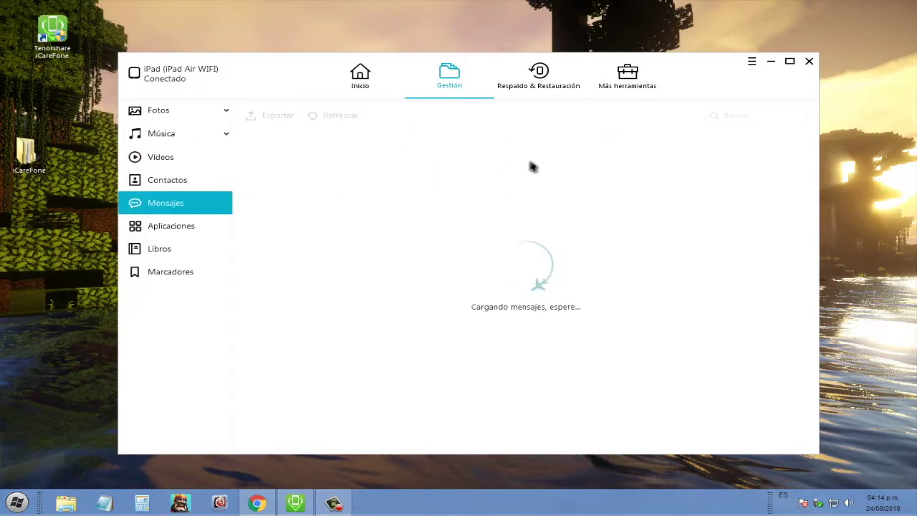
{"action": "left_click", "coordinate": [194, 228]}
{"action": "left_click", "coordinate": [192, 248]}
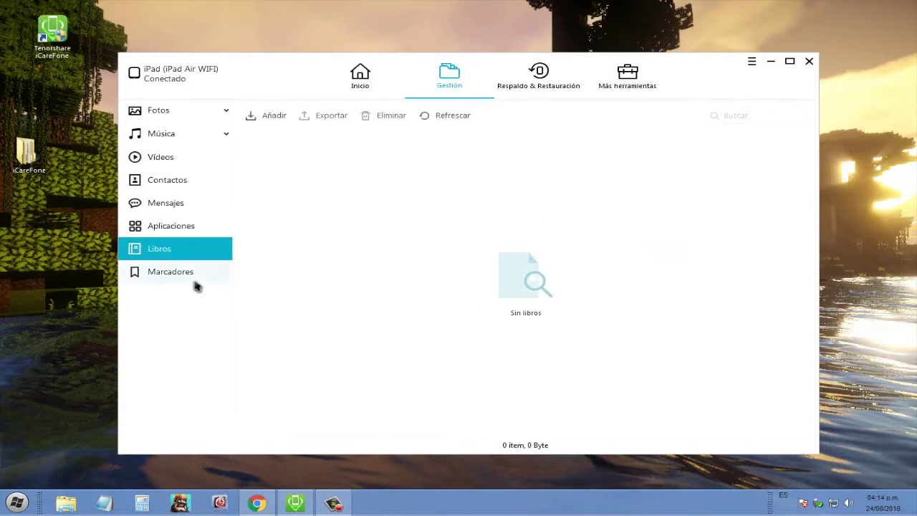
{"action": "left_click", "coordinate": [195, 274]}
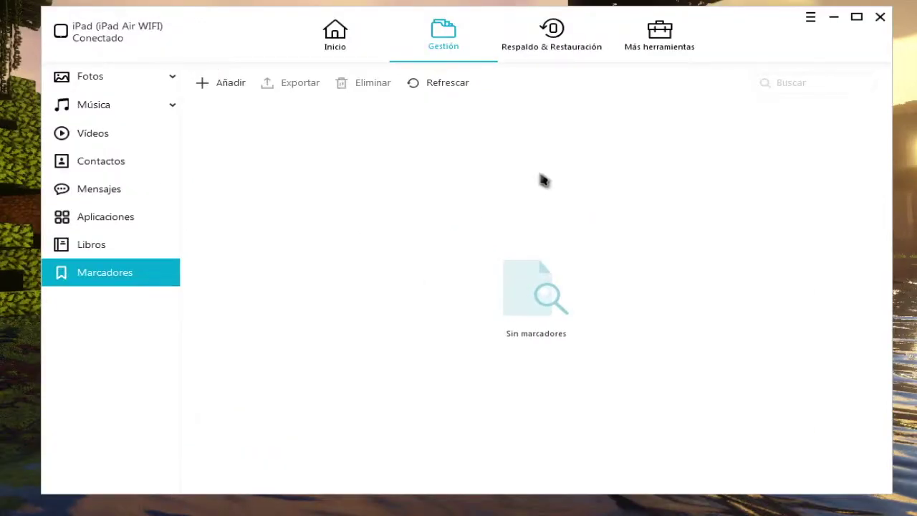
{"action": "left_click", "coordinate": [571, 37]}
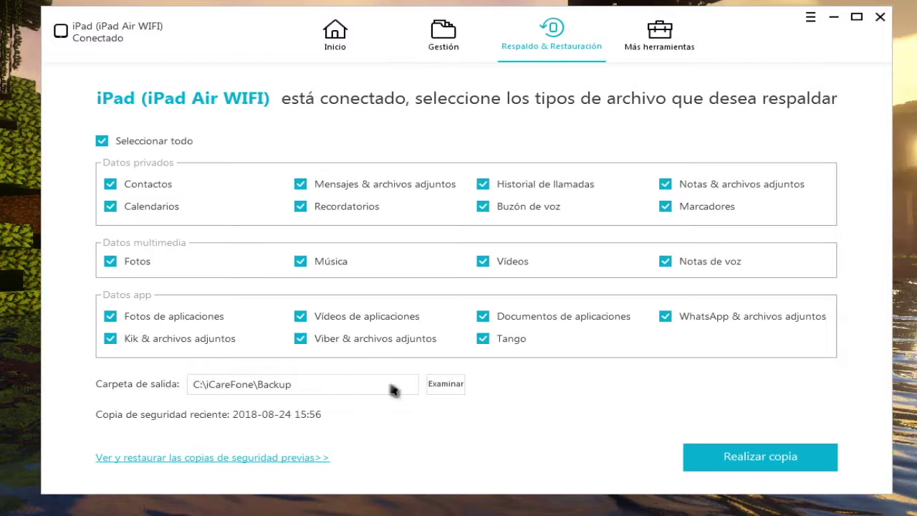
{"action": "left_click", "coordinate": [316, 462]}
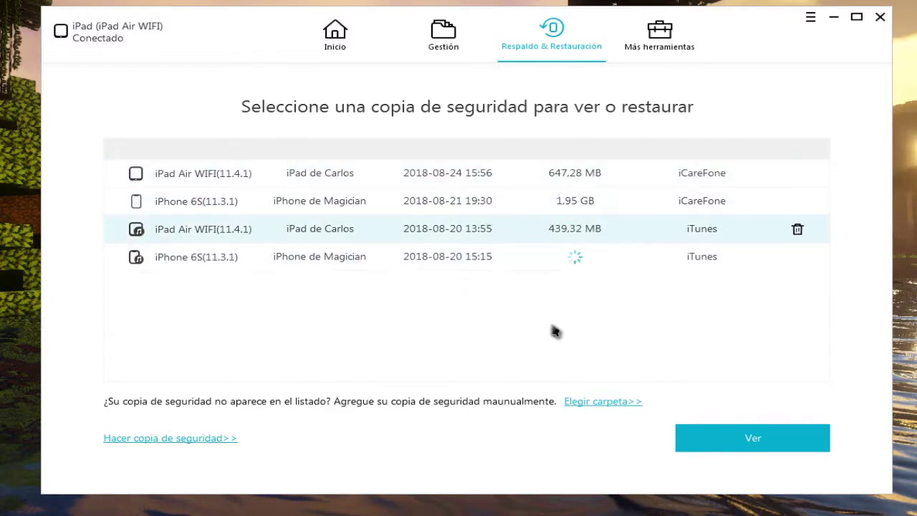
{"action": "left_click", "coordinate": [645, 185]}
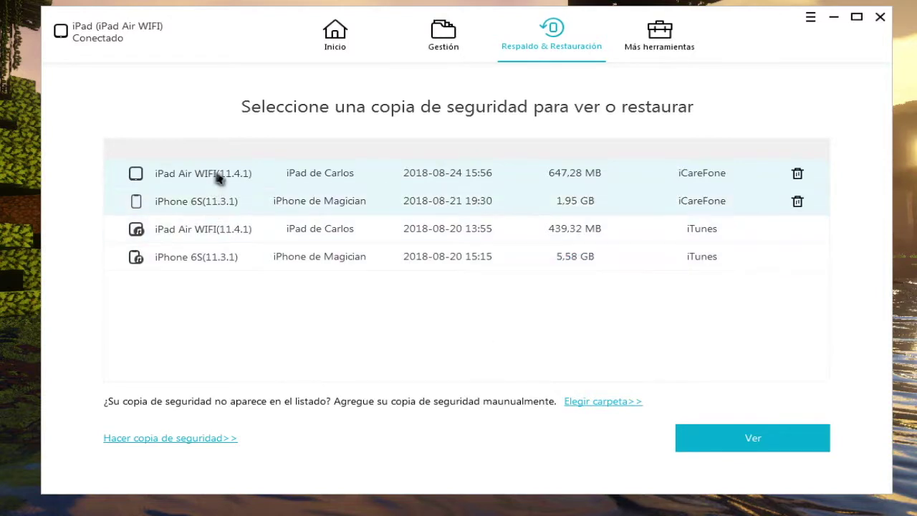
{"action": "left_click", "coordinate": [780, 432]}
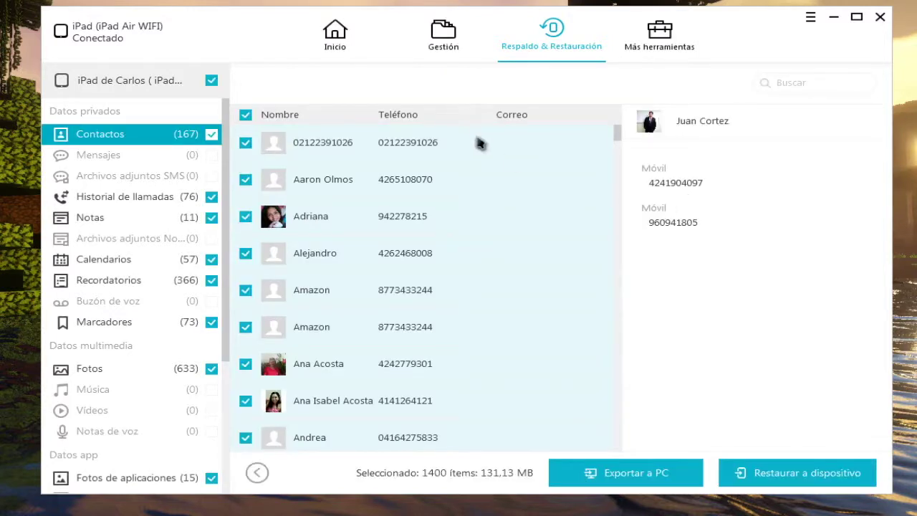
Keep only the first contact selected in Contacts, restore the selected backup data to the iPad and return to the backup contents.
{"action": "left_click", "coordinate": [477, 144]}
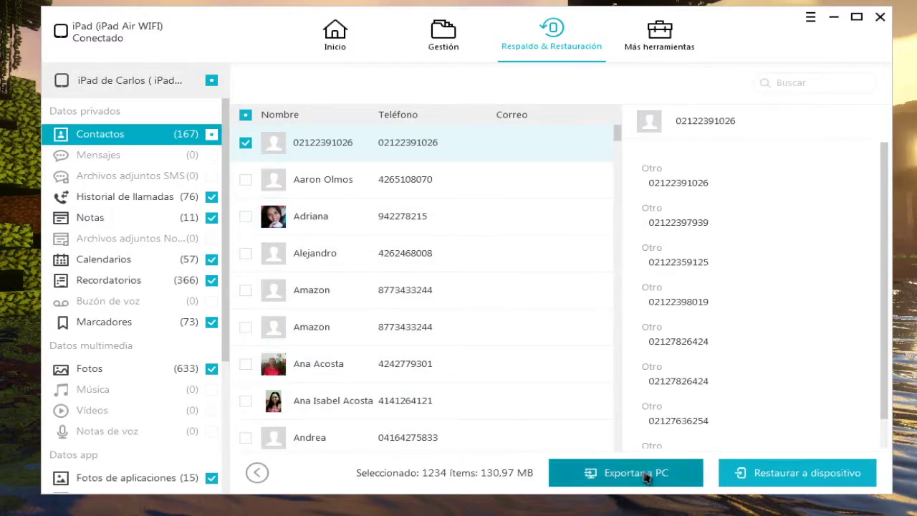
{"action": "left_click", "coordinate": [848, 482]}
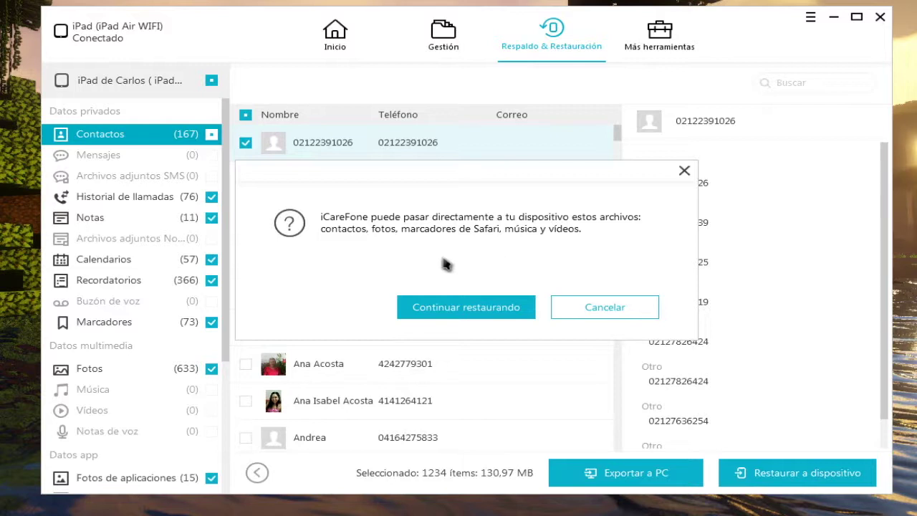
{"action": "left_click", "coordinate": [529, 301]}
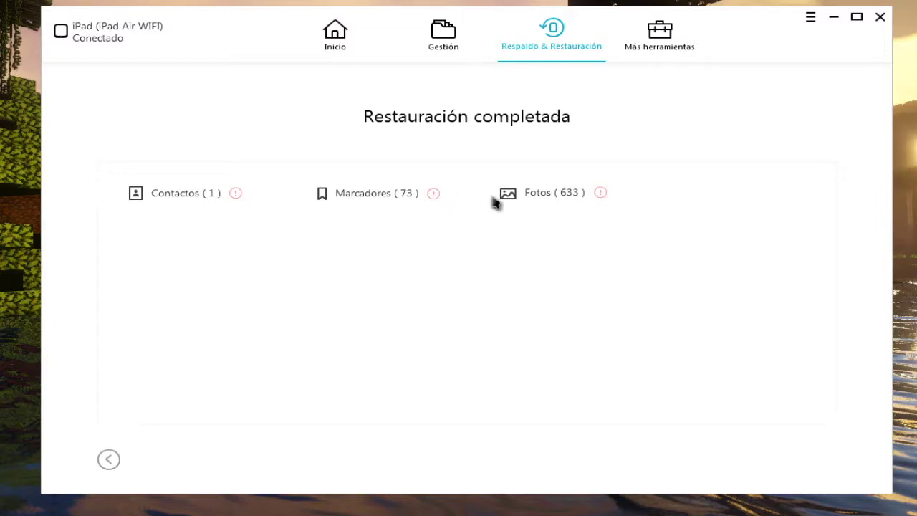
{"action": "left_click", "coordinate": [111, 459]}
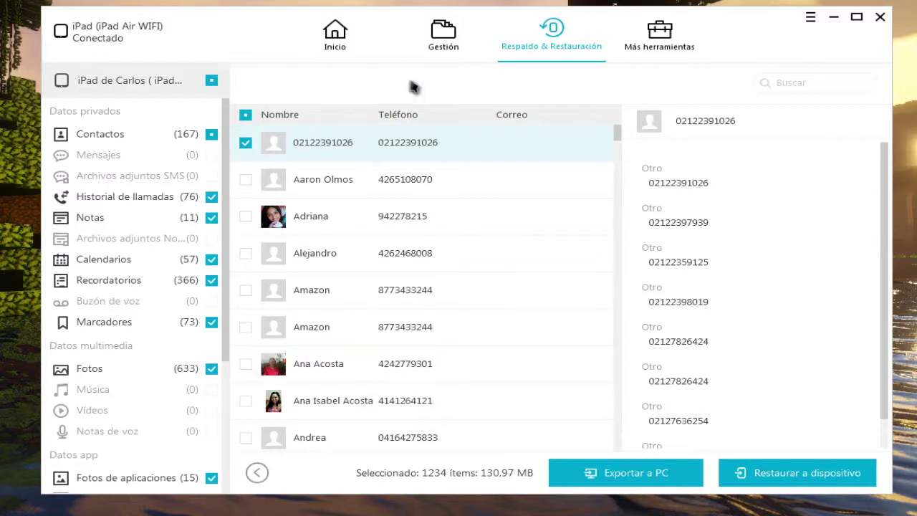
Check the restored iPad's Photos, Contacts and Bookmarks in the management section.
{"action": "left_click", "coordinate": [367, 34]}
{"action": "left_click", "coordinate": [446, 44]}
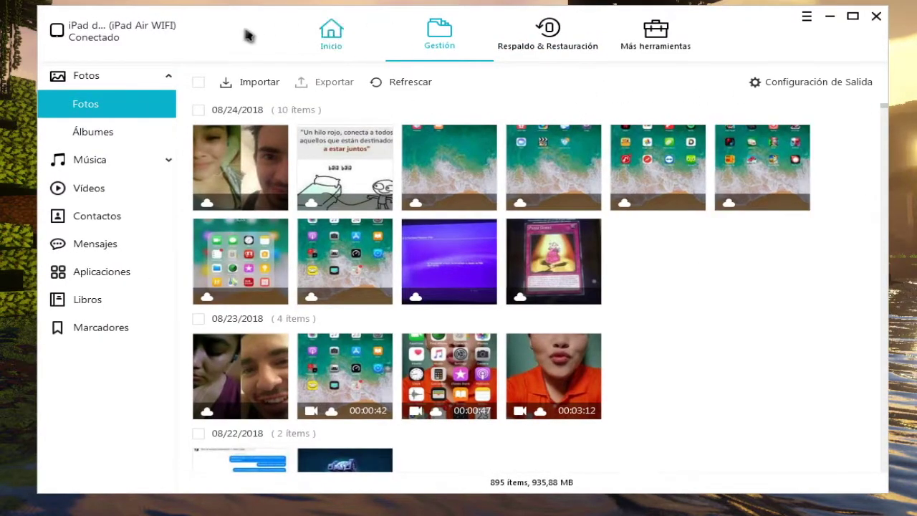
{"action": "left_click", "coordinate": [119, 217]}
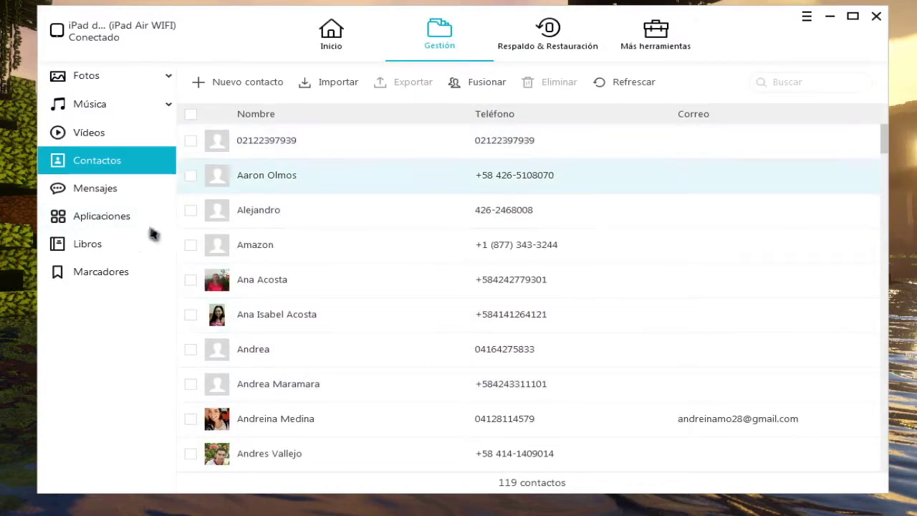
{"action": "left_click", "coordinate": [121, 279]}
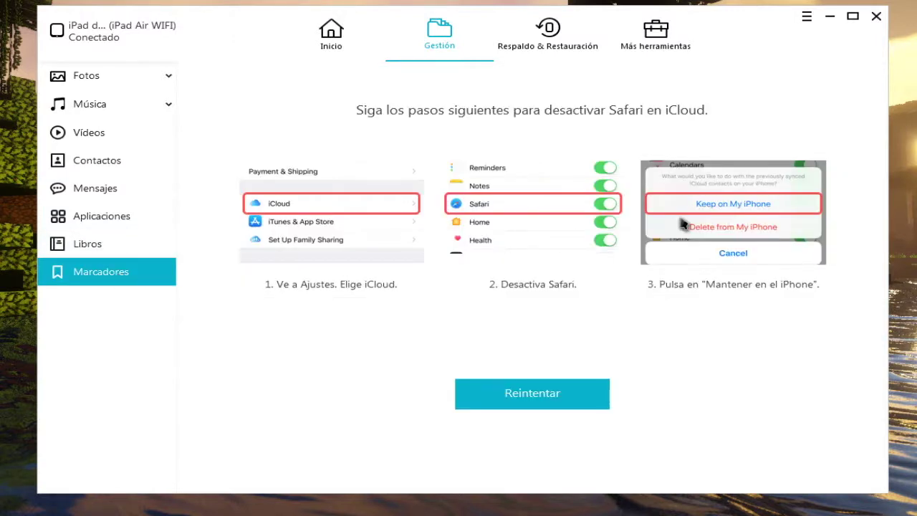